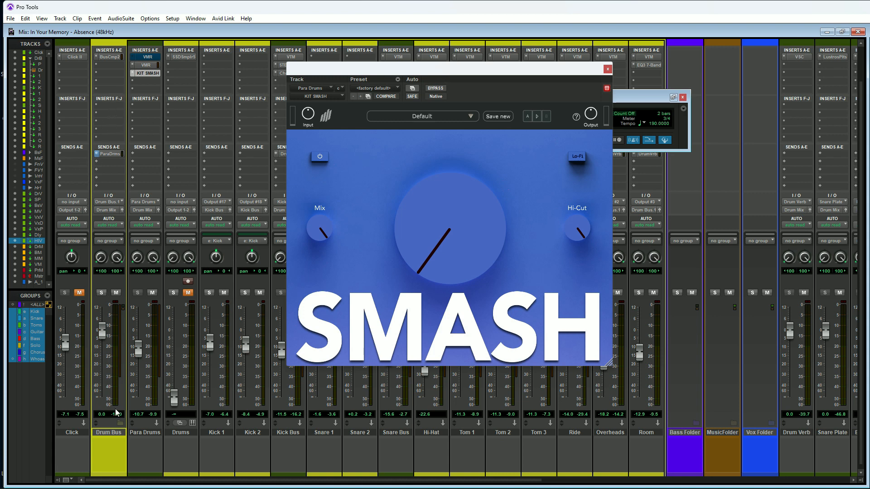
# - Inspect the Drum Bus track's send feeding Para Drums, including its pre-fader setting and level, then close it
pyautogui.click(112, 155)
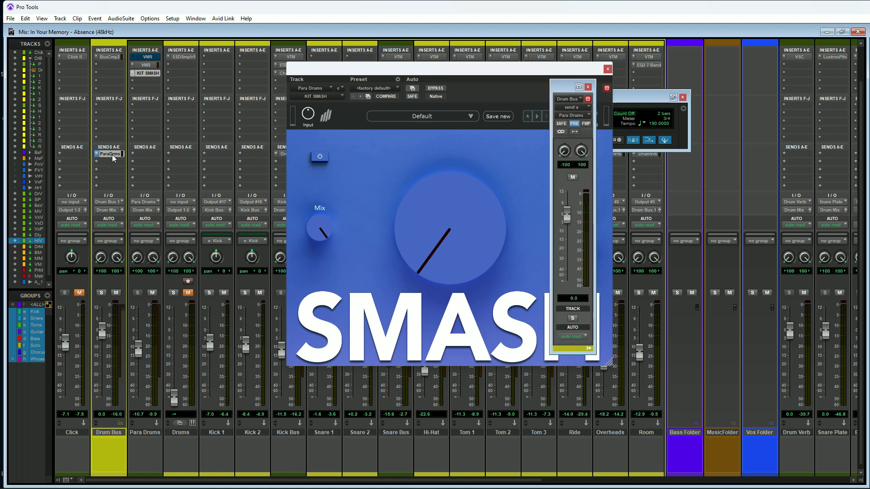
pyautogui.moveTo(562, 90); pyautogui.dragTo(158, 104)
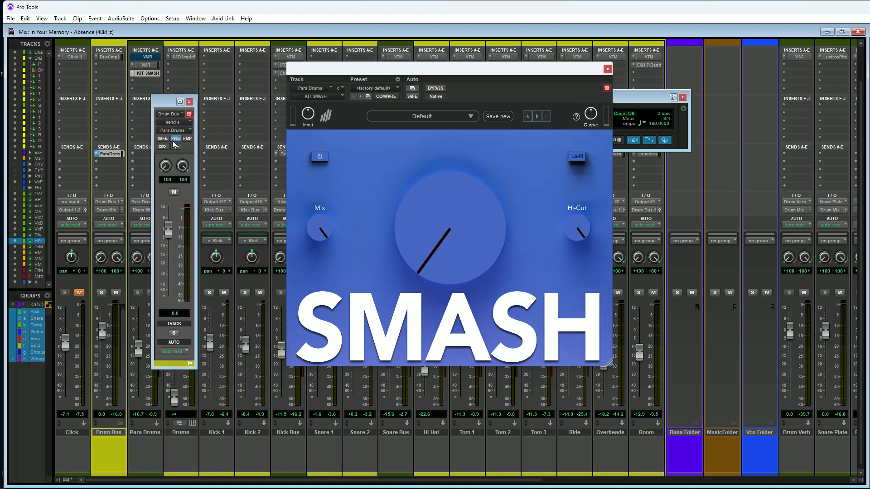
pyautogui.click(189, 102)
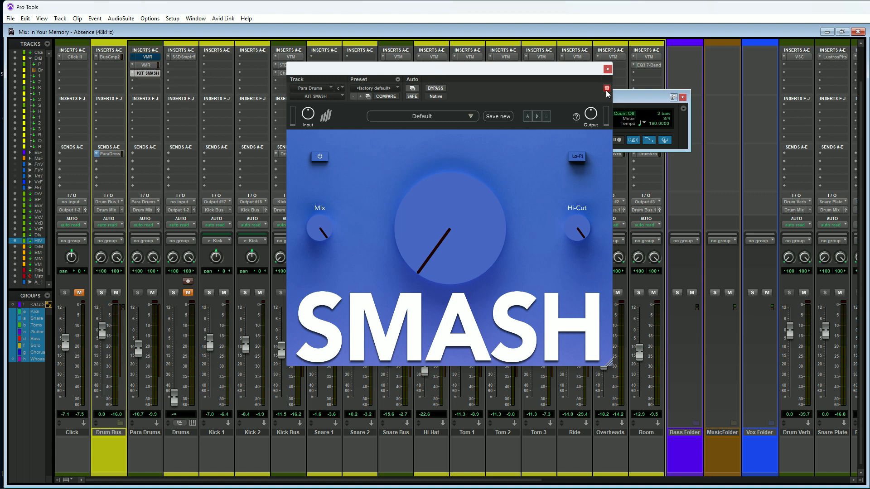
# - Review the Drum Crusher 1 module chain in the second Virtual Mix Rack insert on Para Drums, then close it
pyautogui.click(148, 64)
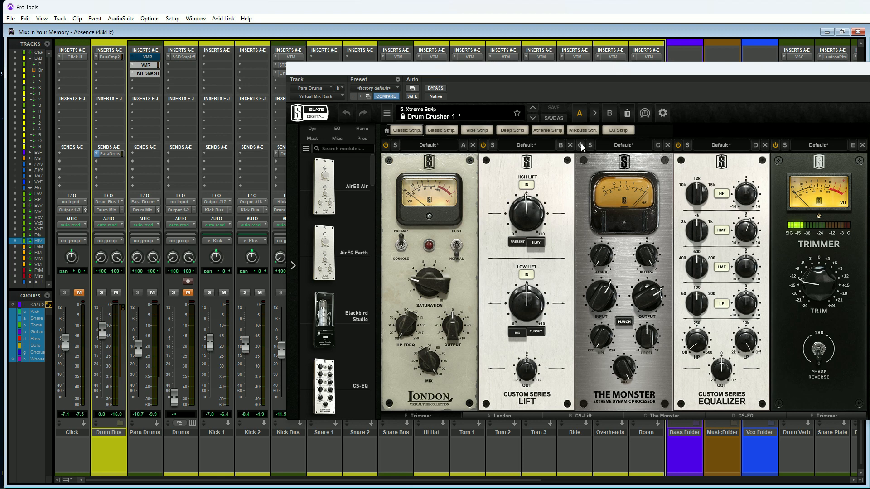
pyautogui.moveTo(596, 75); pyautogui.dragTo(417, 83)
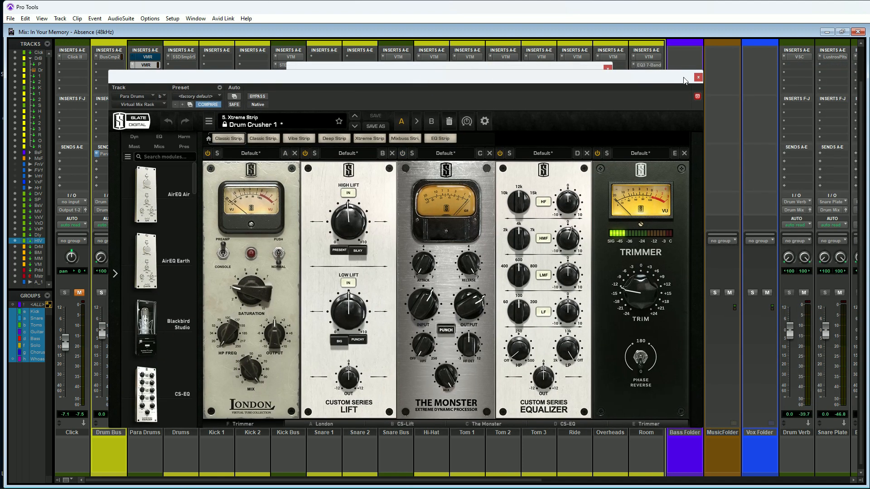
pyautogui.click(698, 77)
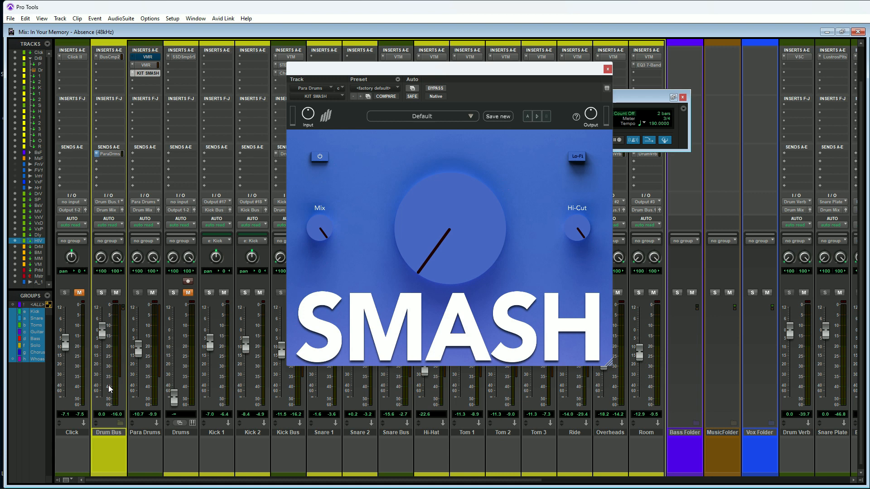
# - Mute the Drum Bus and raise the Para Drums fader to +5.3 dB to bring out the parallel drums
pyautogui.click(116, 293)
pyautogui.moveTo(138, 349); pyautogui.dragTo(138, 325)
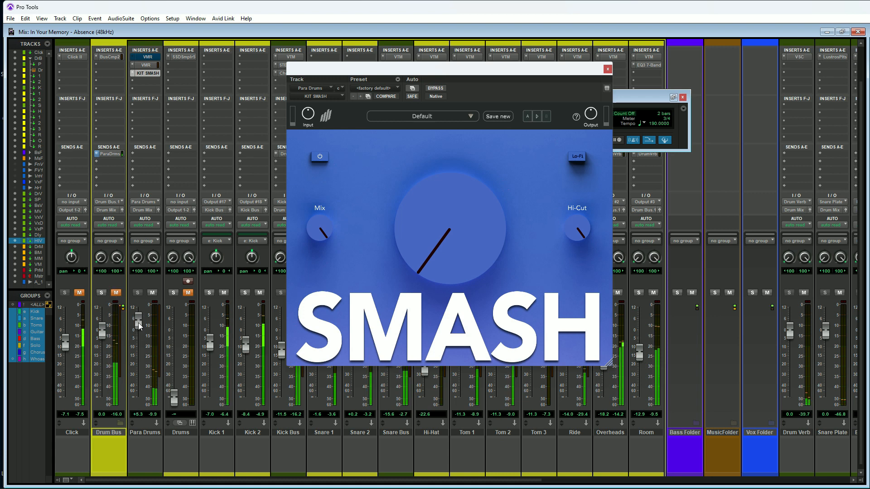
# - Audition KIT SMASH on Para Drums at maximum with Hi-Cut and Lo-Fi changes, then reduce the main knob to slightly past its midpoint
pyautogui.moveTo(433, 303); pyautogui.dragTo(439, 168)
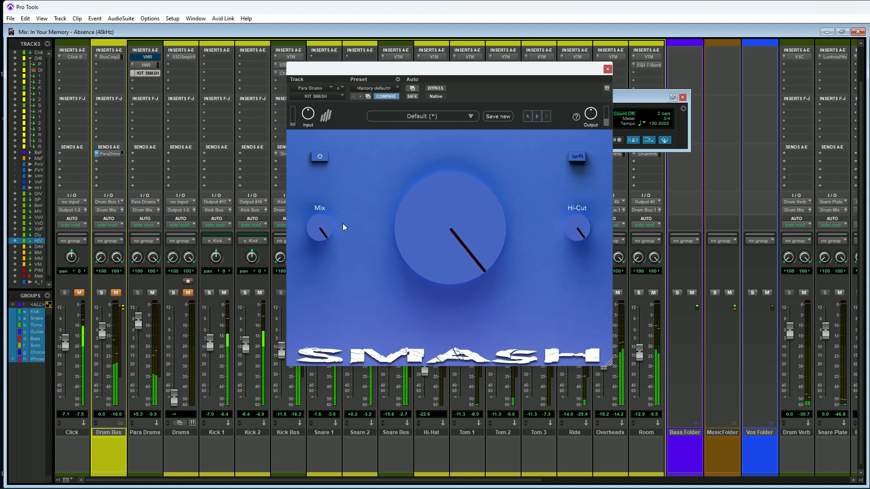
pyautogui.moveTo(577, 227); pyautogui.dragTo(578, 186)
pyautogui.click(575, 157)
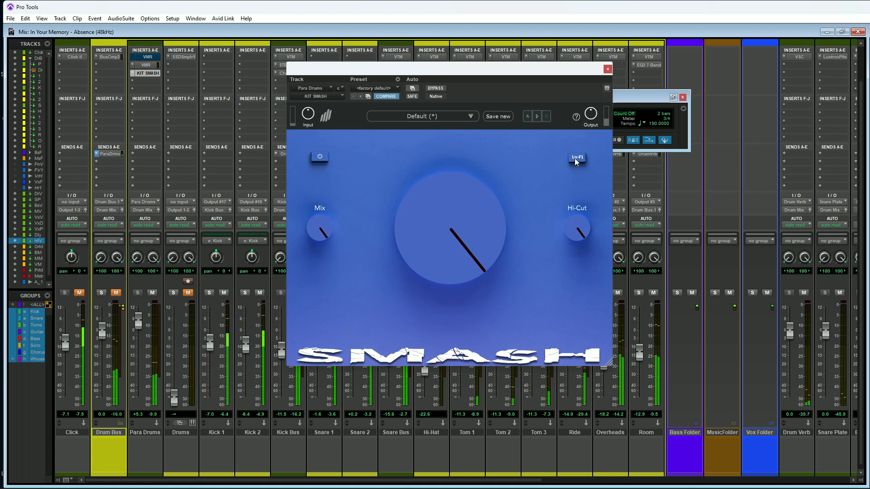
pyautogui.click(574, 158)
pyautogui.moveTo(454, 237); pyautogui.dragTo(453, 267)
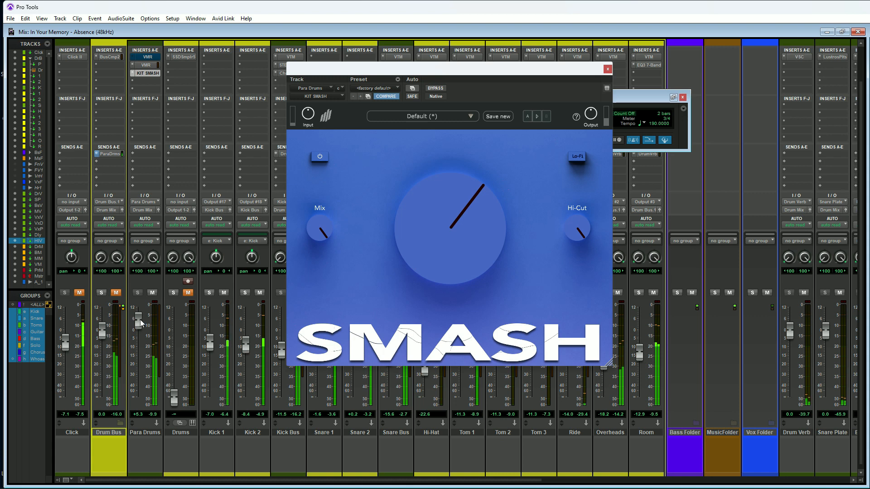
# - Lower the Para Drums fader to -10.7 dB and compare KIT SMASH bypassed and active several times
pyautogui.moveTo(136, 317); pyautogui.dragTo(146, 353)
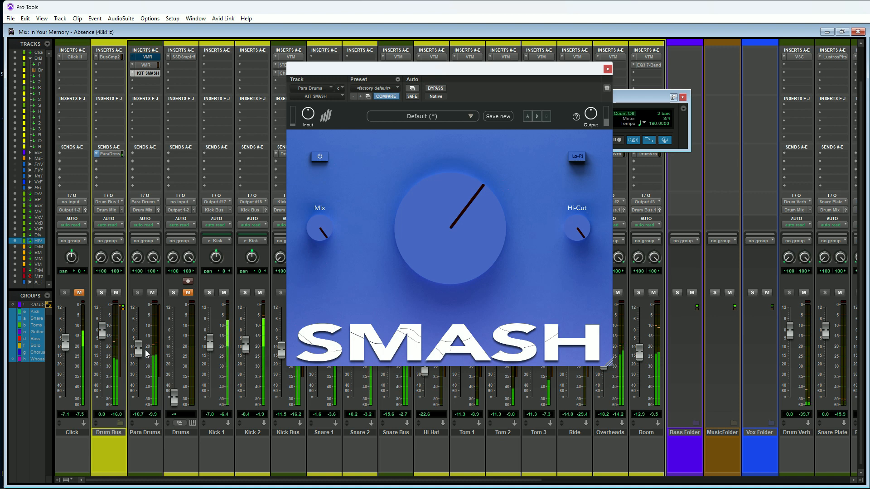
pyautogui.click(436, 88)
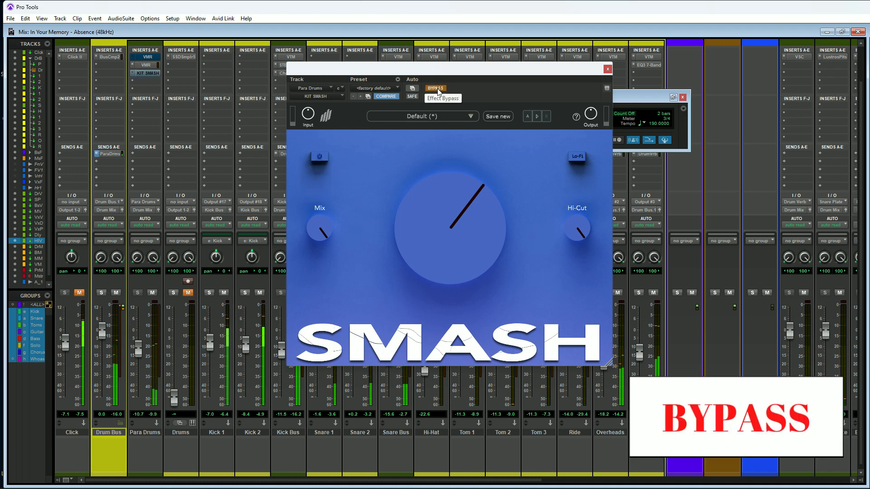
pyautogui.click(436, 89)
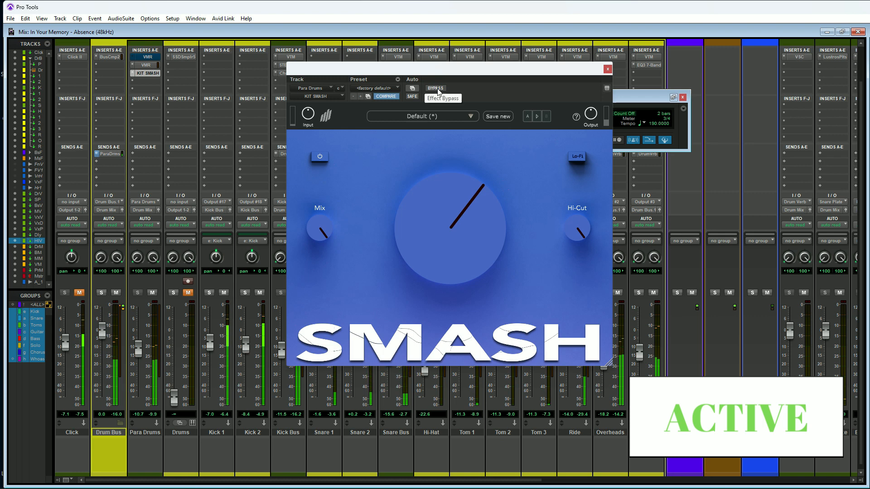
pyautogui.click(435, 88)
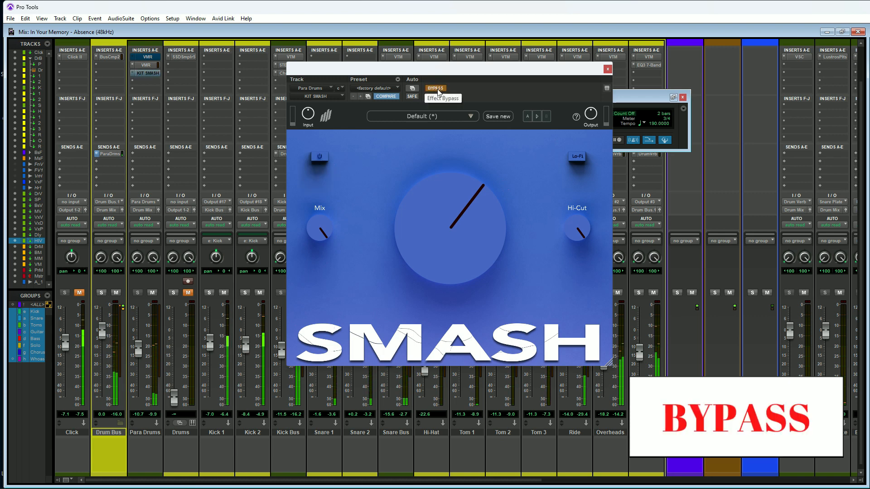
pyautogui.click(436, 88)
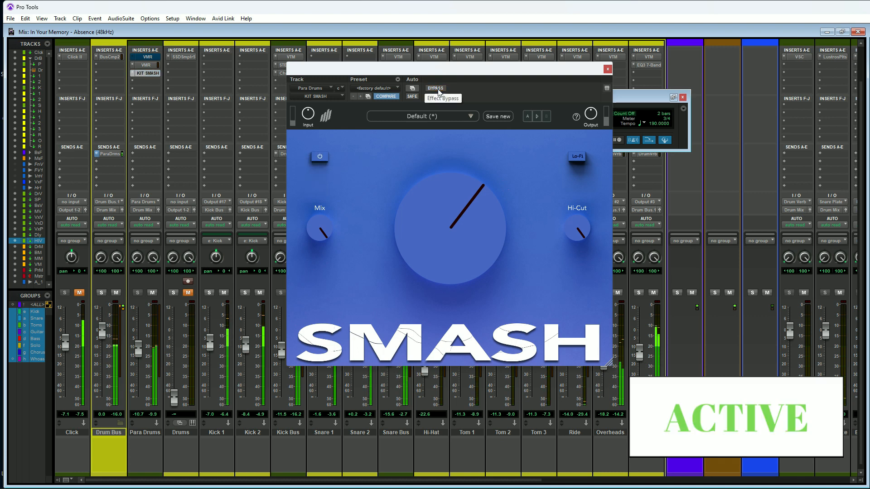
pyautogui.click(436, 89)
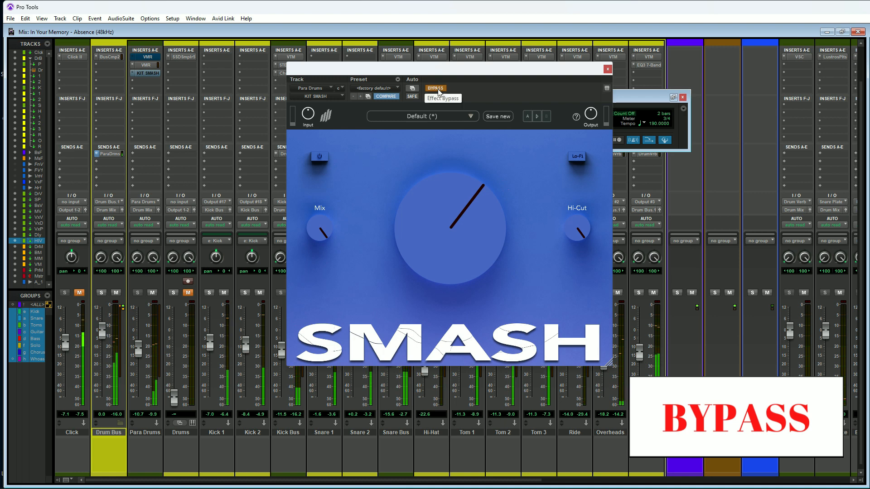
pyautogui.click(437, 89)
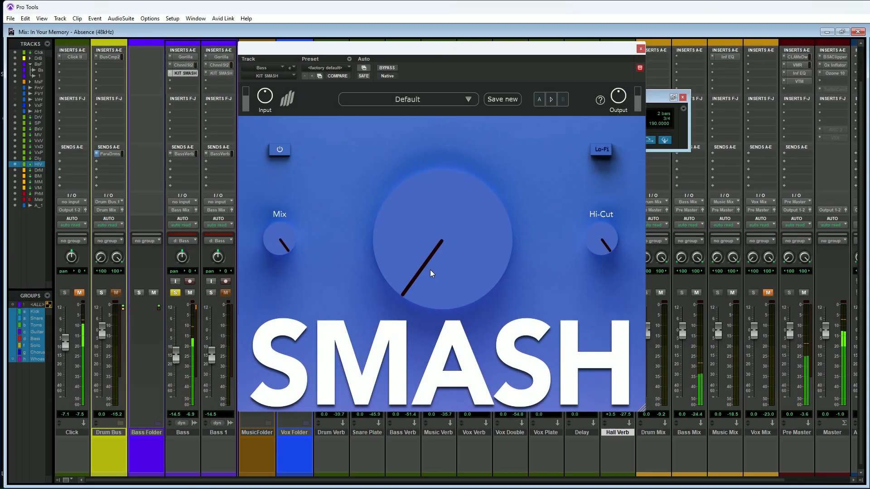
# - Set KIT SMASH on the soloed Bass track to 9.0 with a reduced Hi-Cut and about 42% Mix, and compare it with bypass
pyautogui.moveTo(430, 270); pyautogui.dragTo(427, 166)
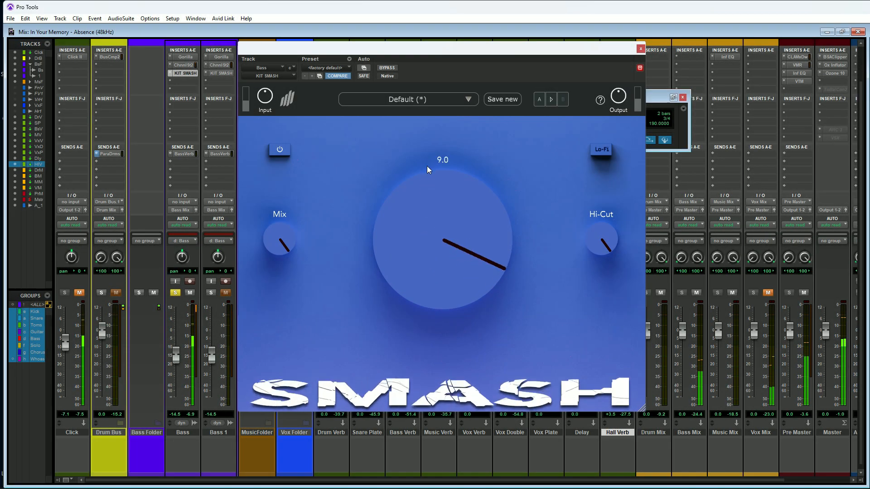
pyautogui.moveTo(595, 255); pyautogui.dragTo(593, 260)
pyautogui.moveTo(286, 244); pyautogui.dragTo(289, 305)
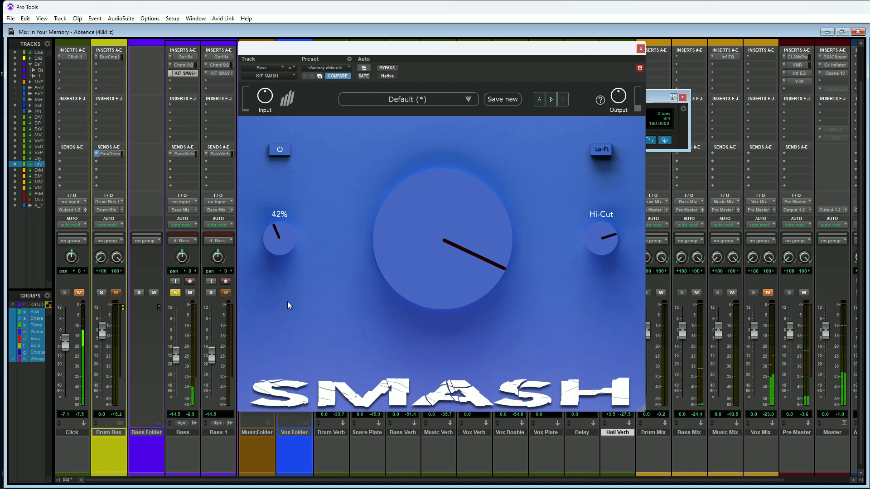
pyautogui.moveTo(287, 301); pyautogui.dragTo(287, 301)
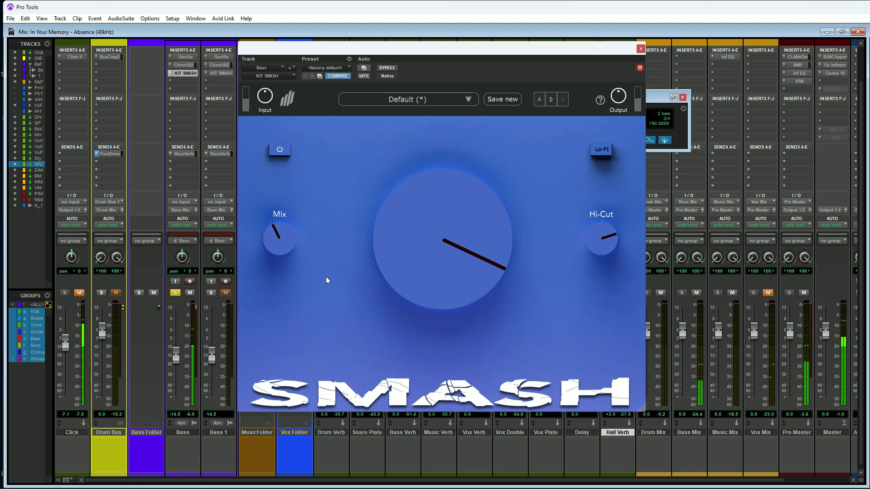
pyautogui.click(388, 68)
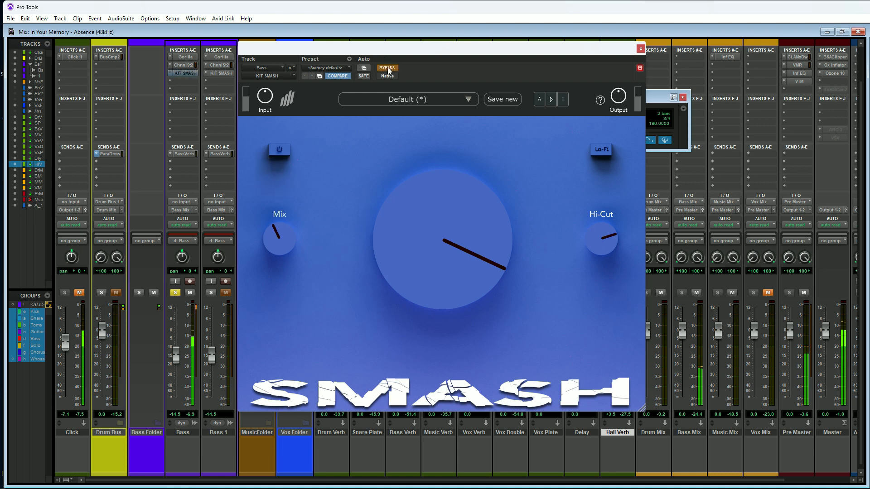
pyautogui.click(388, 69)
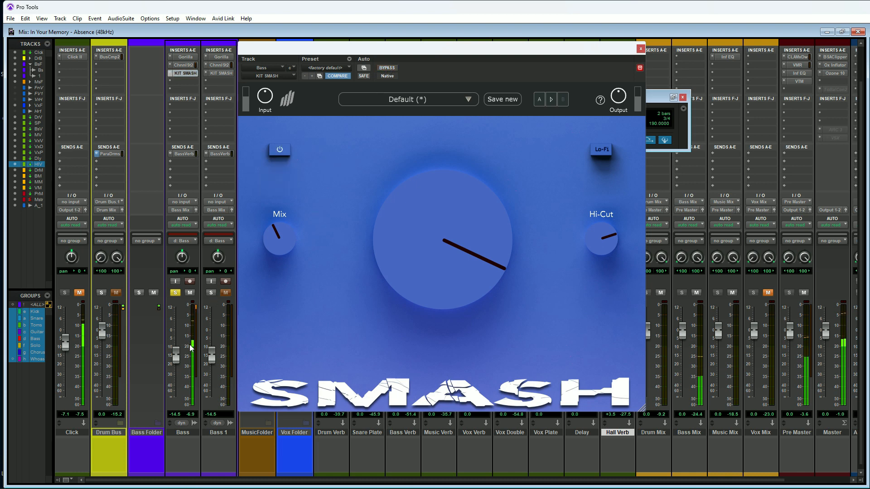
# - Raise the Bass fader to -11.5 dB, checking it in the full mix before soloing the track again
pyautogui.moveTo(175, 353); pyautogui.dragTo(176, 349)
pyautogui.click(175, 292)
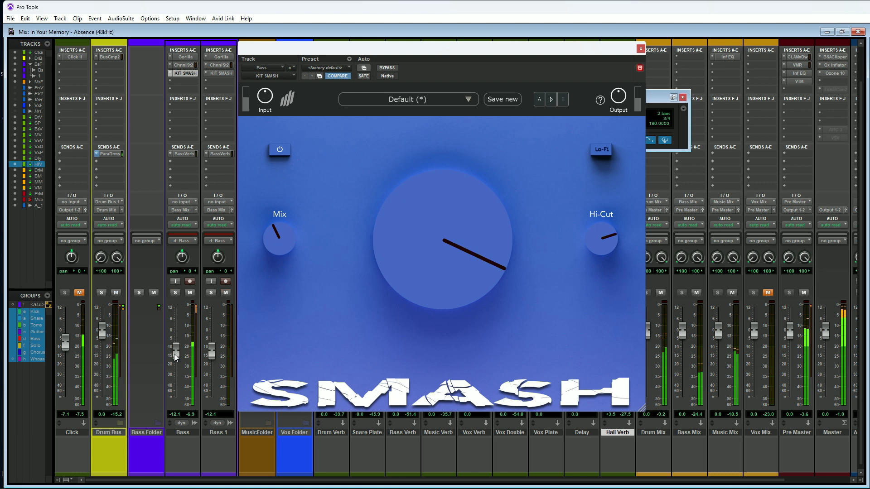
pyautogui.moveTo(174, 349); pyautogui.dragTo(174, 350)
pyautogui.click(176, 294)
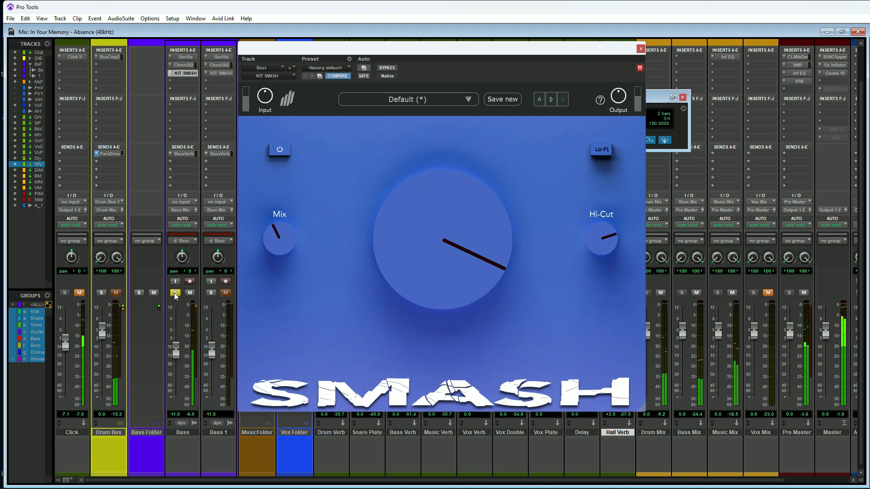
# - Compare the soloed Bass track with KIT SMASH bypassed and active
pyautogui.click(387, 68)
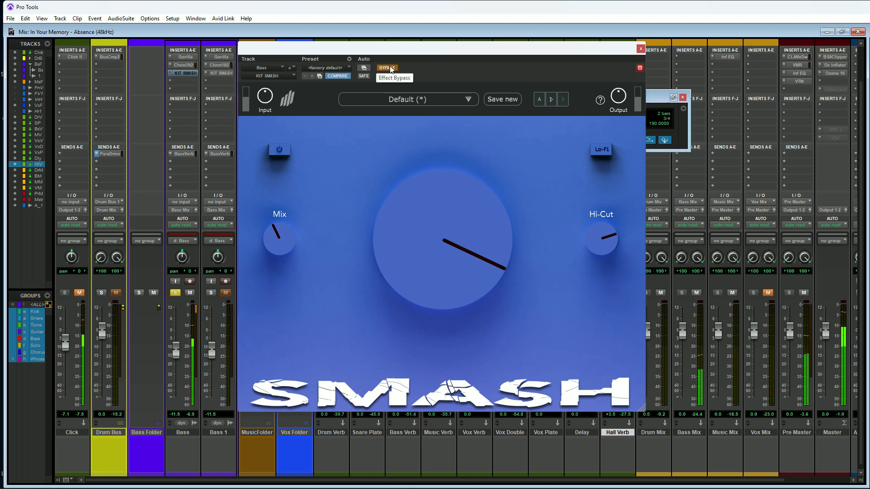
pyautogui.click(387, 68)
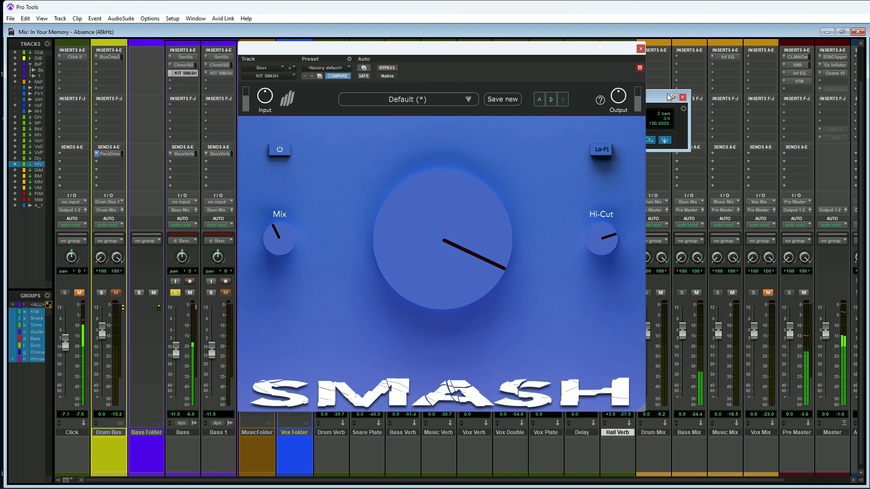
pyautogui.moveTo(619, 98); pyautogui.dragTo(613, 82)
pyautogui.click(387, 68)
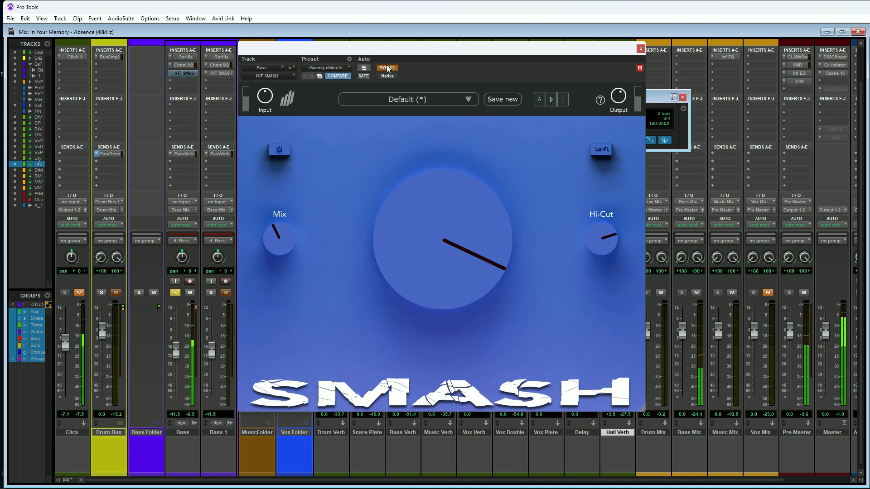
pyautogui.click(387, 67)
# - Set the Bass fader to -12.6 dB in the full mix, checking the track in and out of solo
pyautogui.click(176, 293)
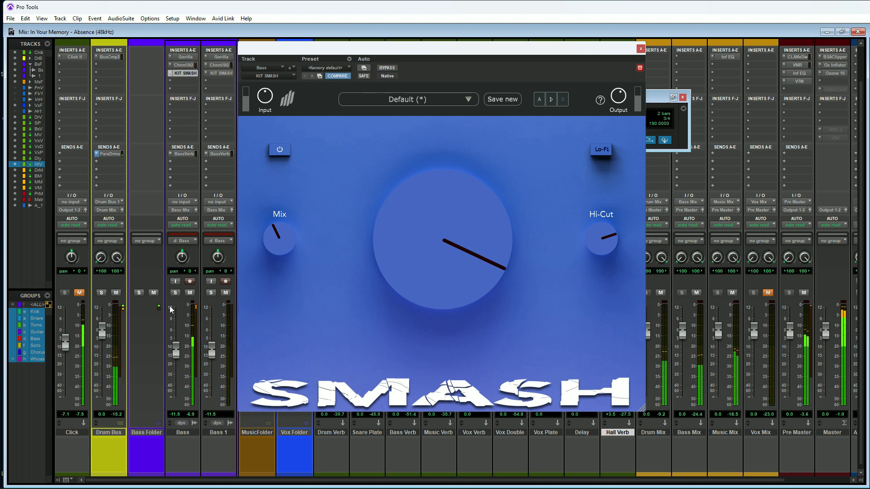
pyautogui.moveTo(171, 355); pyautogui.dragTo(173, 353)
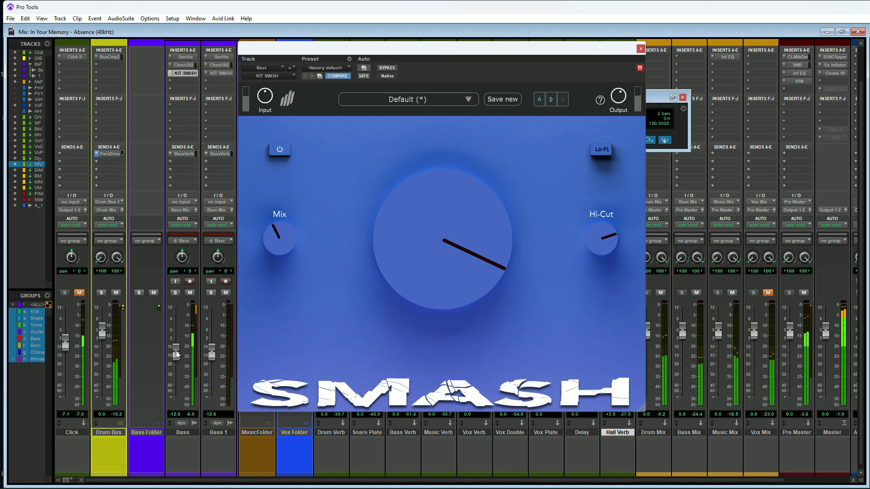
pyautogui.click(175, 293)
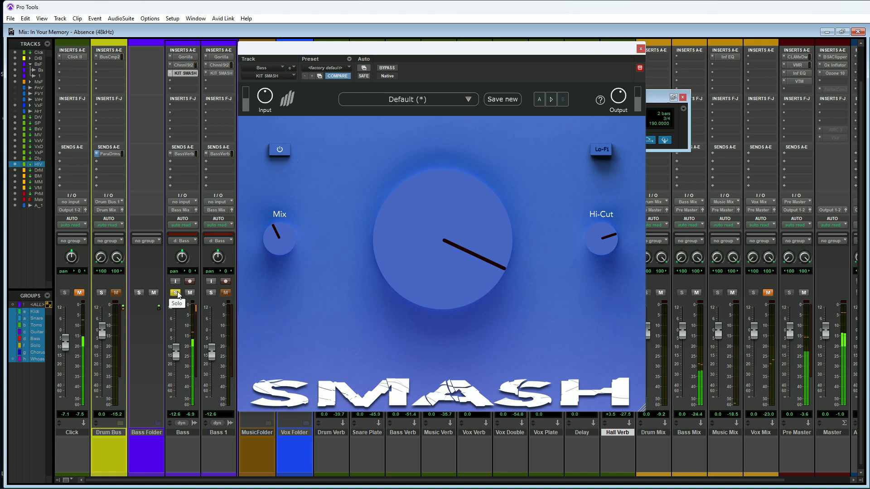
pyautogui.click(176, 292)
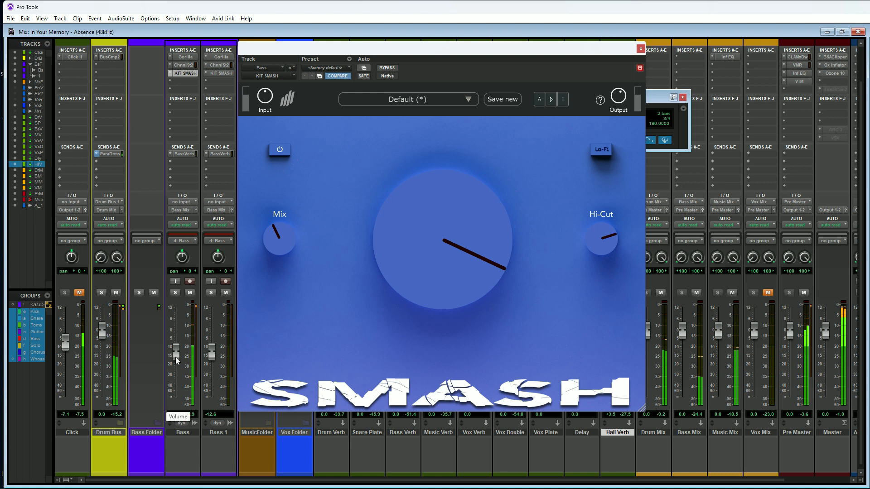
pyautogui.click(175, 293)
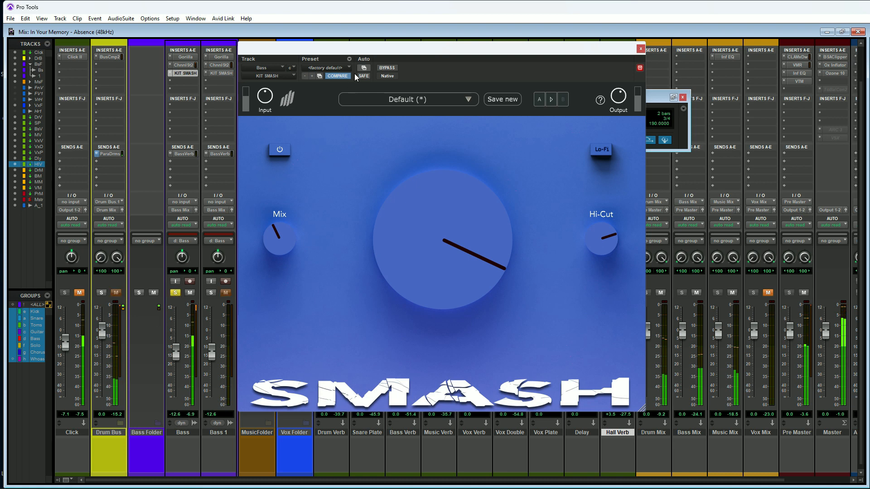
# - Switch KIT SMASH on the soloed Bass track in and out of bypass repeatedly to compare the sound
pyautogui.click(387, 68)
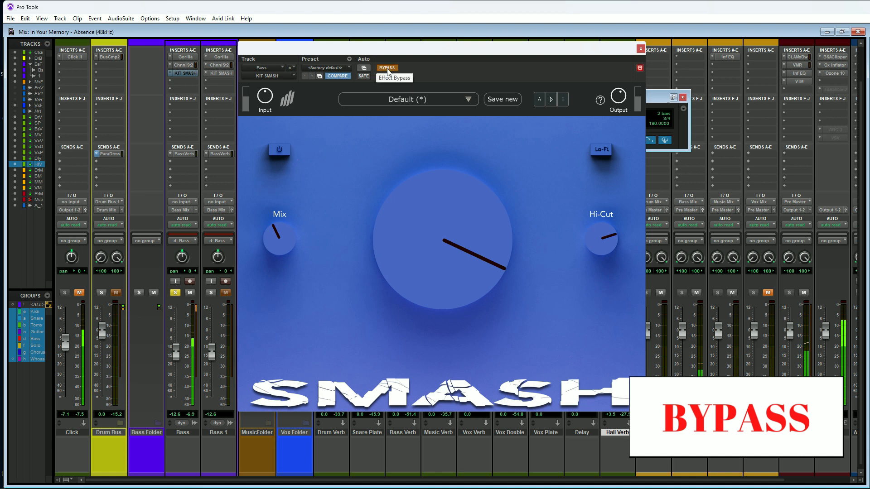
pyautogui.click(387, 69)
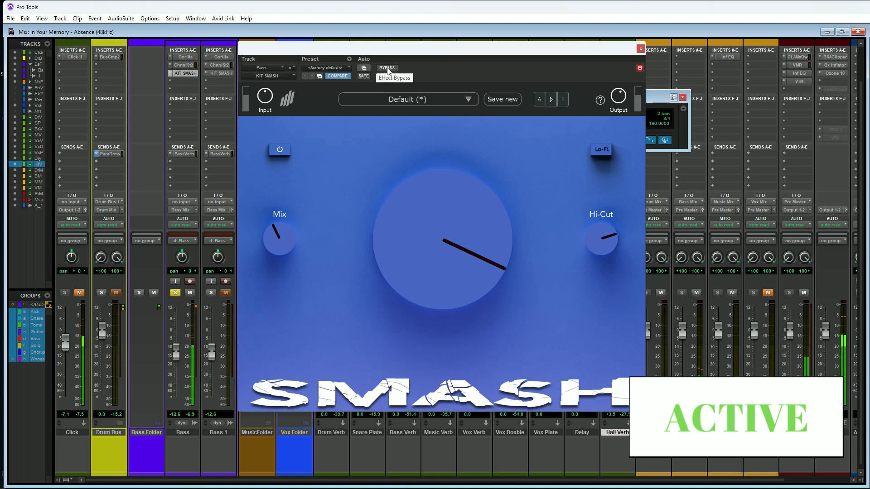
pyautogui.click(387, 68)
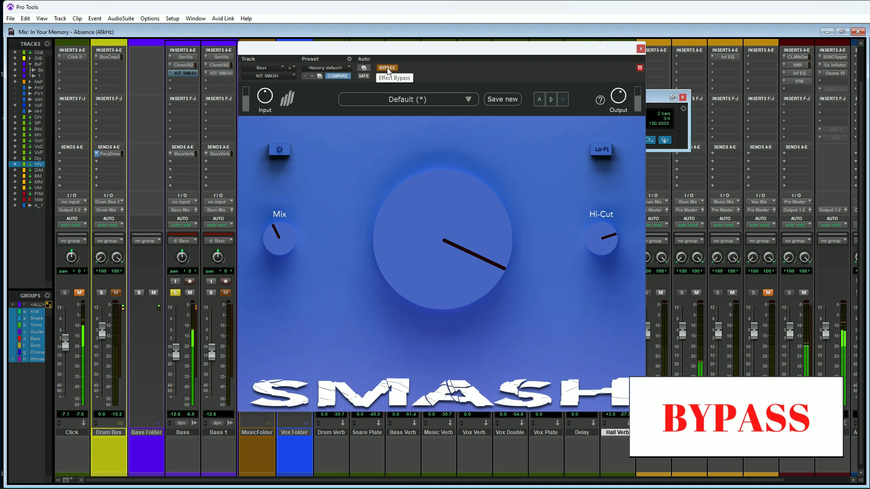
pyautogui.click(386, 68)
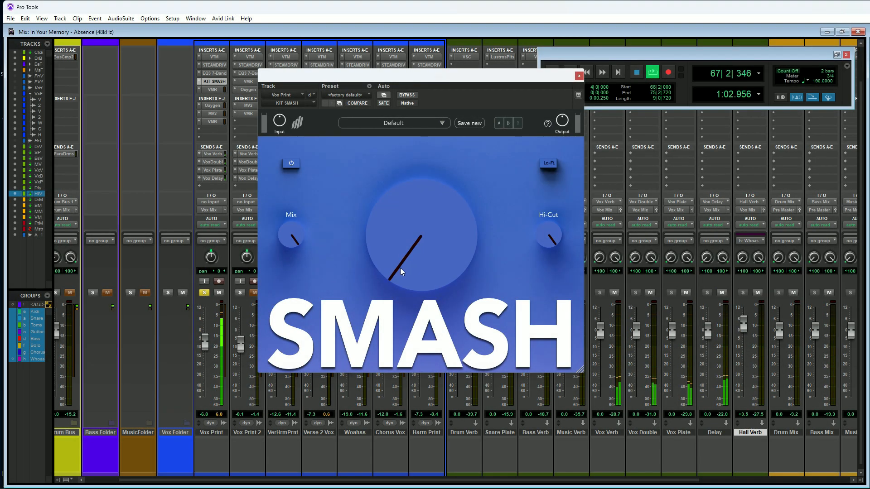
# - Turn up the main KIT SMASH knob on the soloed Vox Print track, easing it back from maximum, and reduce Mix to just under 60%
pyautogui.moveTo(400, 268); pyautogui.dragTo(392, 163)
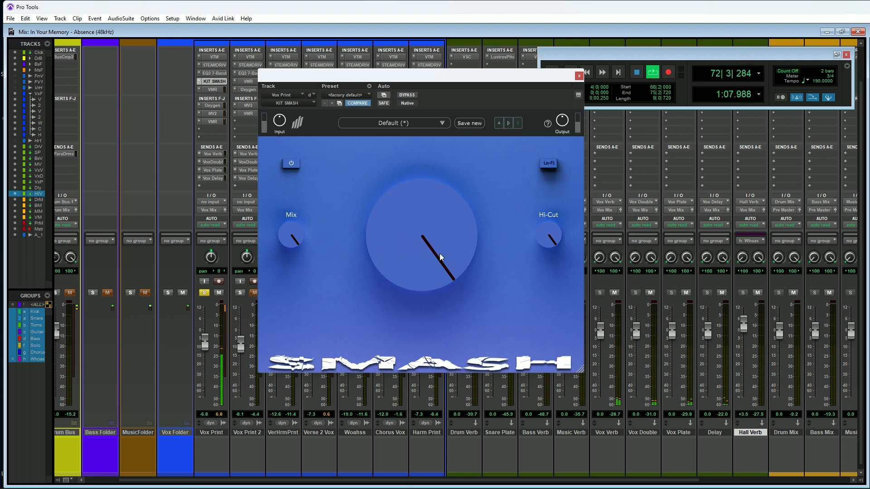
pyautogui.moveTo(415, 243); pyautogui.dragTo(415, 255)
pyautogui.moveTo(290, 244); pyautogui.dragTo(289, 278)
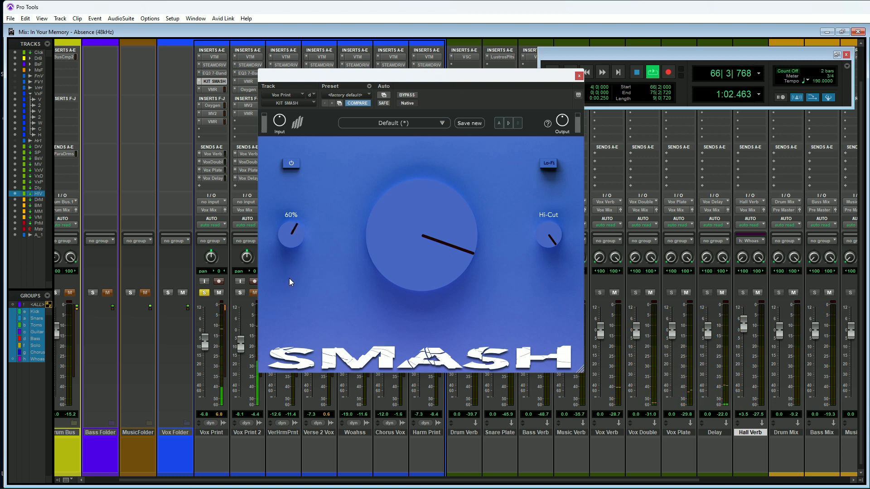
pyautogui.moveTo(289, 278); pyautogui.dragTo(289, 282)
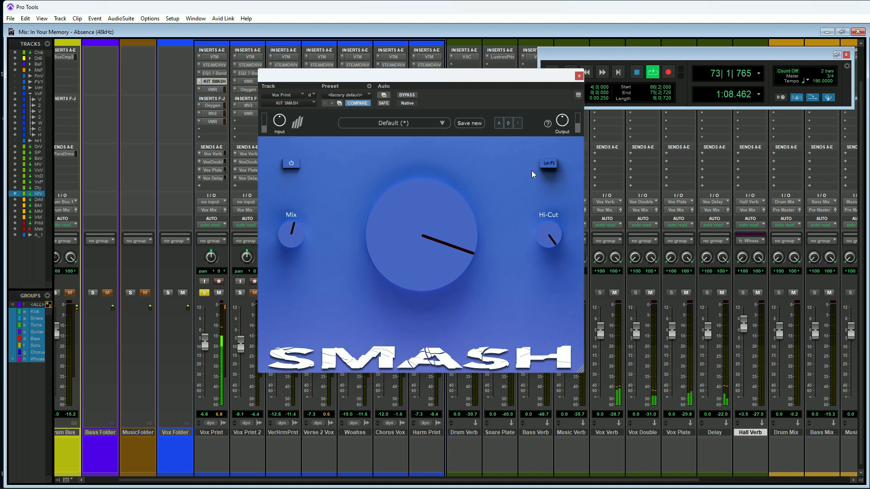
# - Set the KIT SMASH output on Vox Print to about 2.3 dB, comparing the soloed vocal with the effect bypassed and active
pyautogui.click(404, 94)
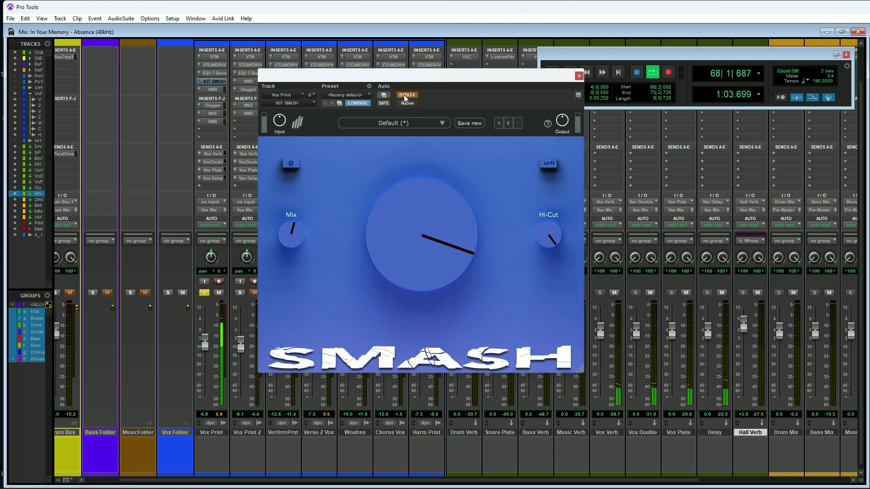
pyautogui.click(405, 95)
pyautogui.moveTo(559, 119)
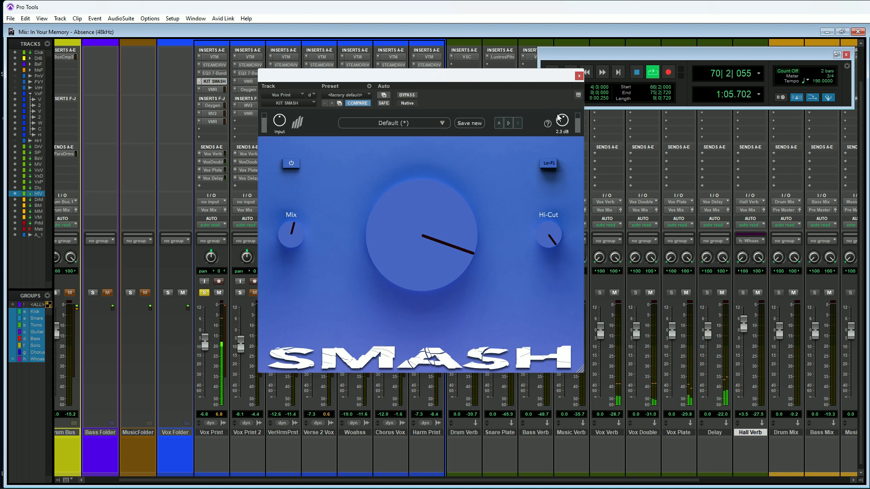
pyautogui.click(408, 96)
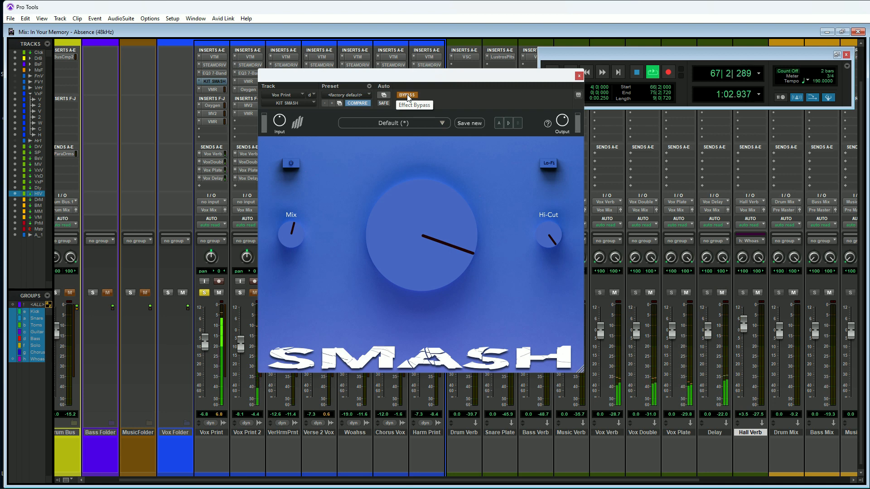
pyautogui.click(407, 95)
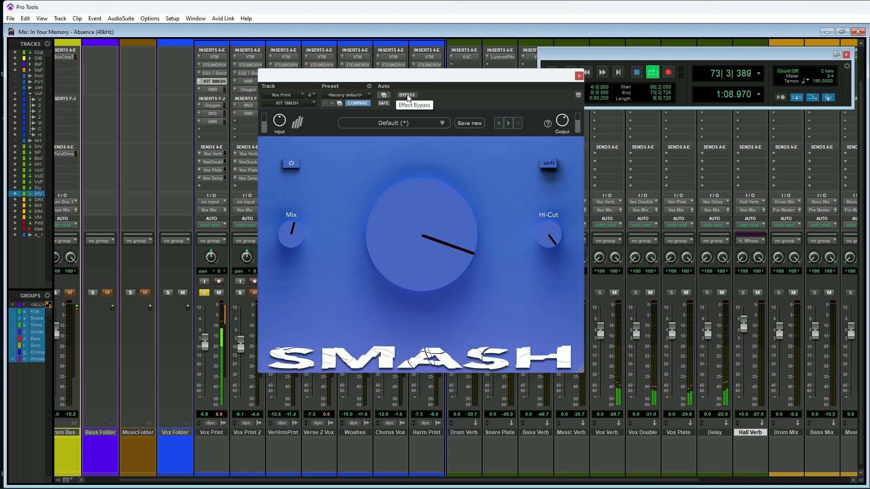
# - Compare Vox Print with KIT SMASH bypassed and active, take the track out of solo to hear the full mix, and stop playback
pyautogui.click(407, 95)
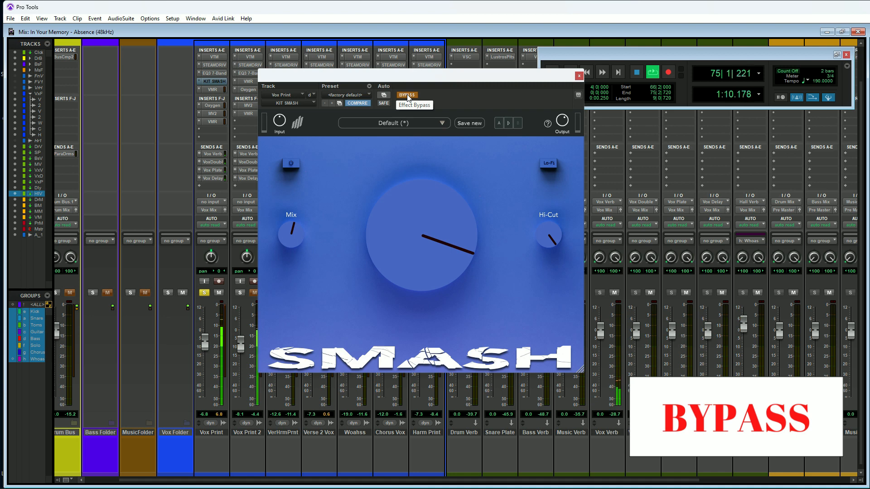
pyautogui.click(406, 95)
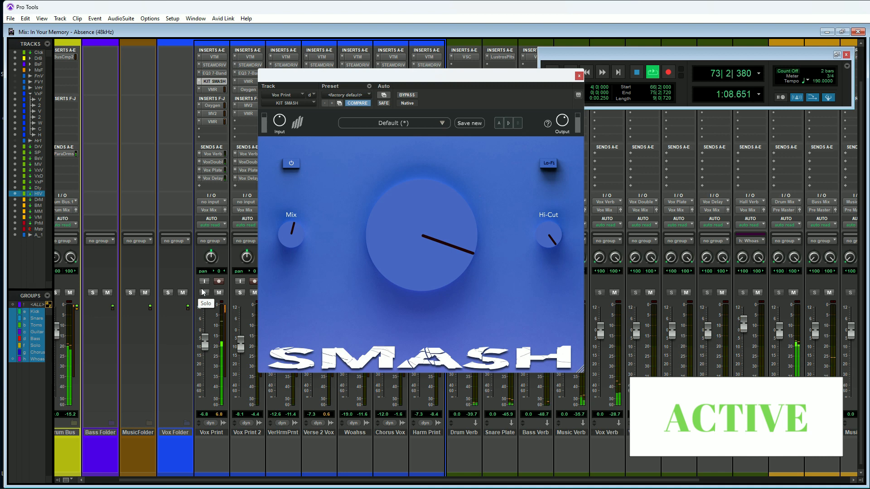
pyautogui.press('space')
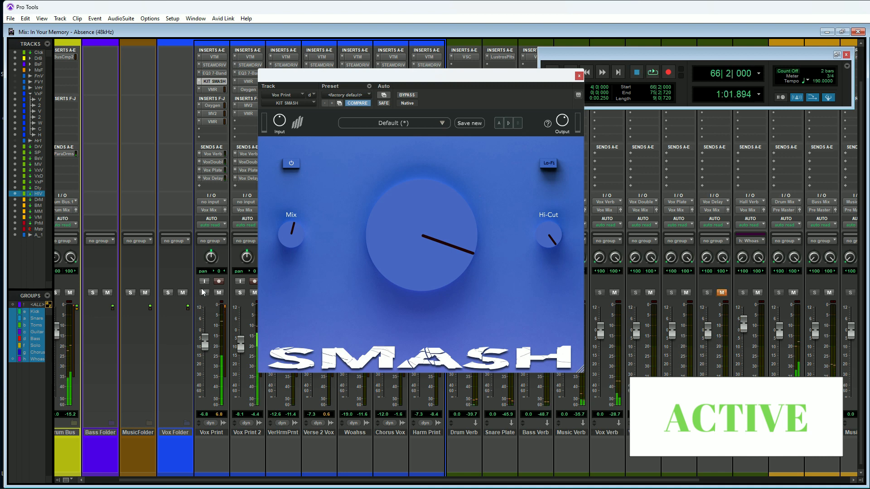